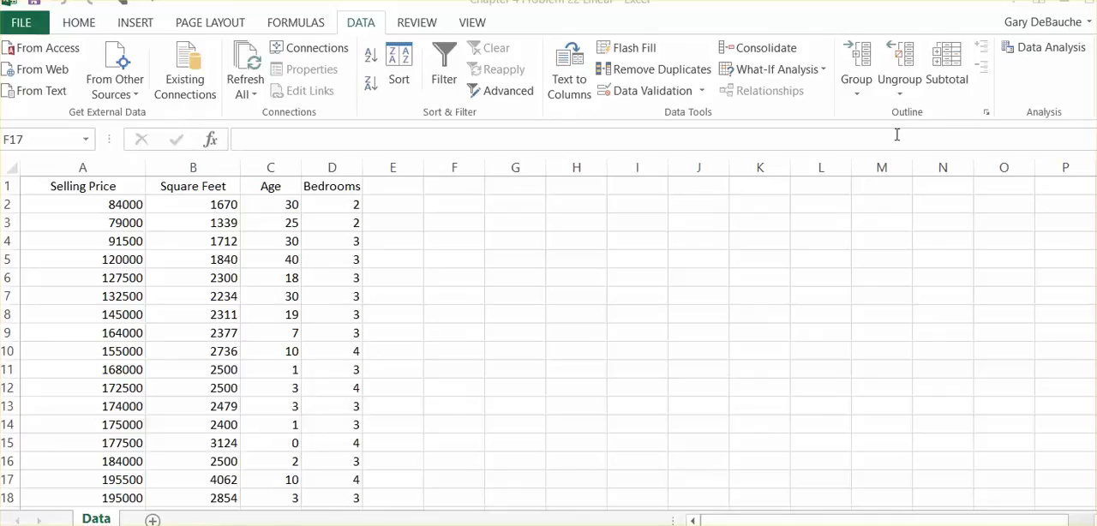
Open the Regression tool from the Data Analysis tools and move its dialog clear of the data columns
click(1040, 52)
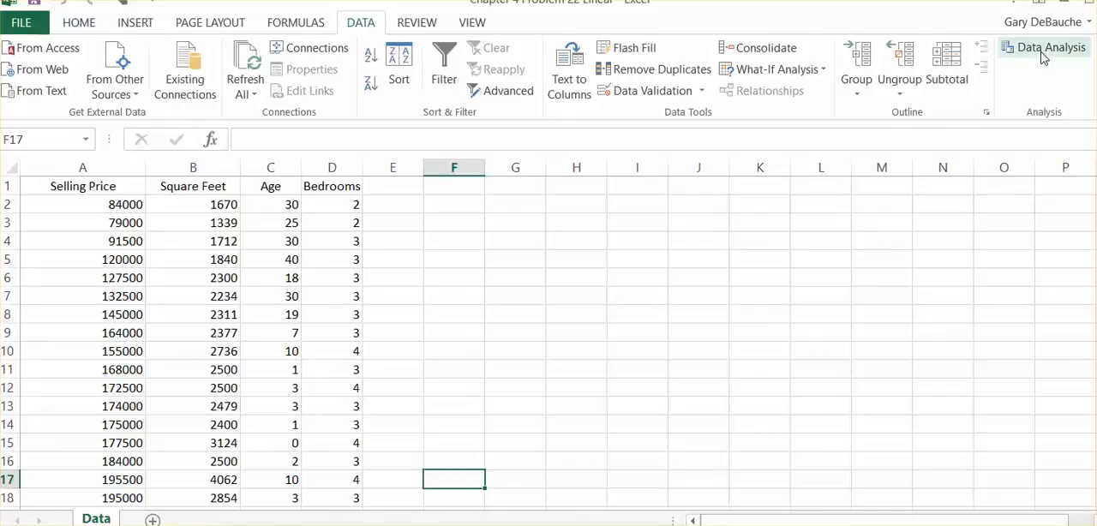
click(1041, 50)
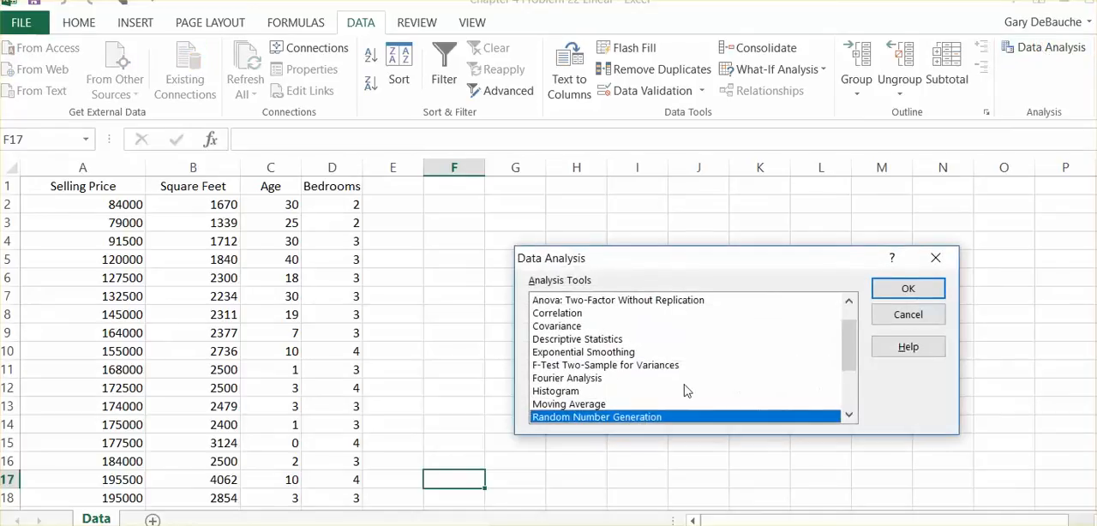
drag(844, 330, 848, 383)
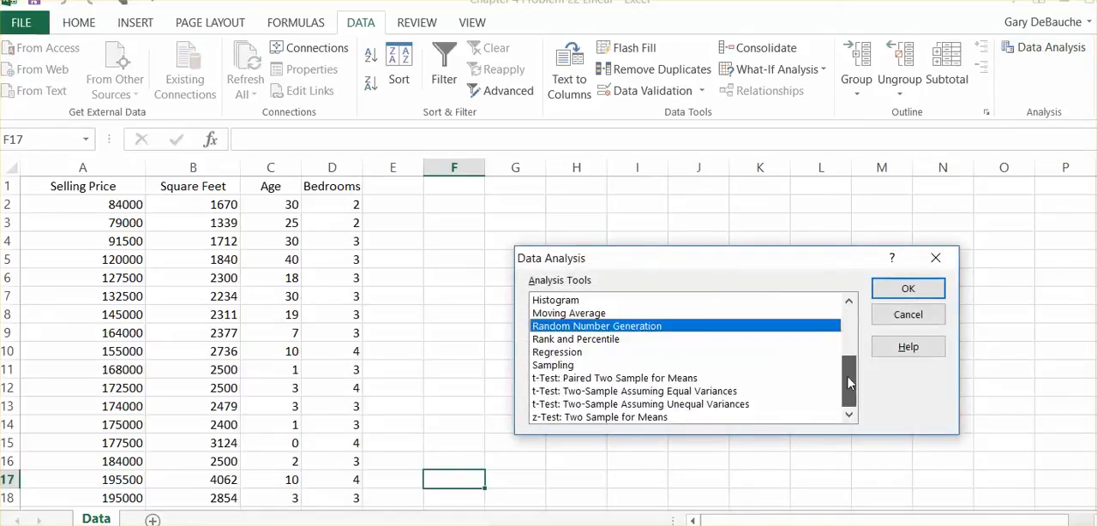
click(558, 352)
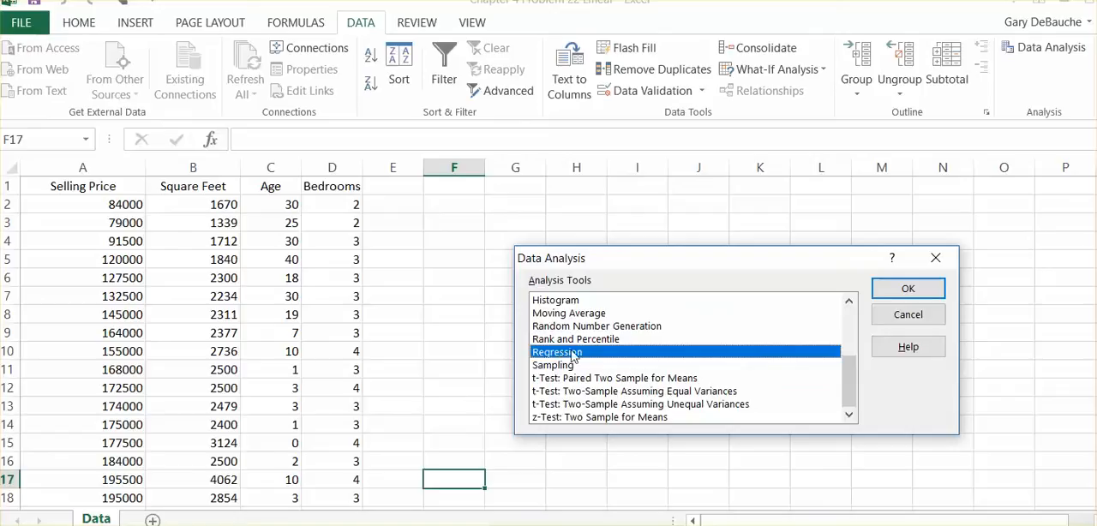
click(905, 288)
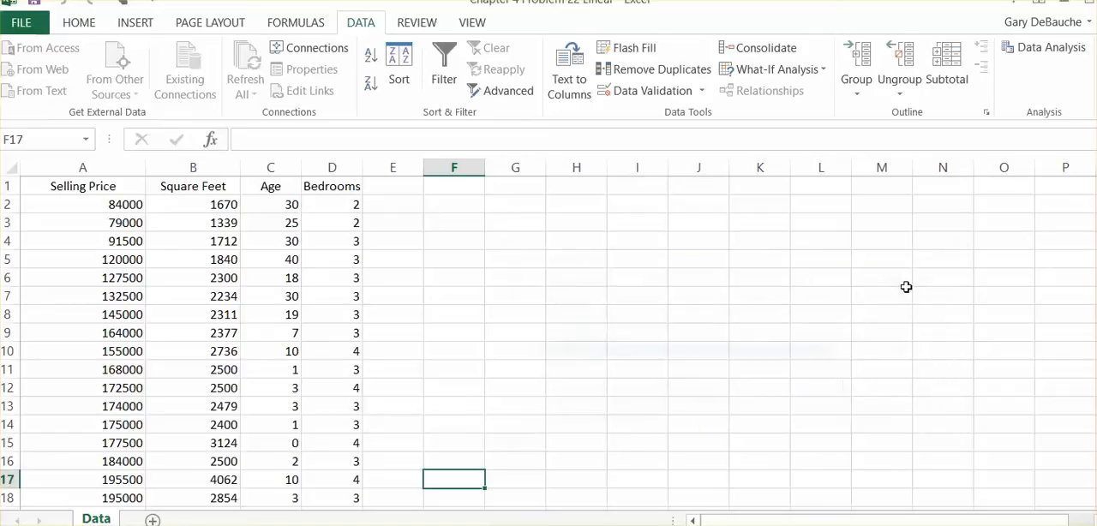
drag(750, 176, 777, 142)
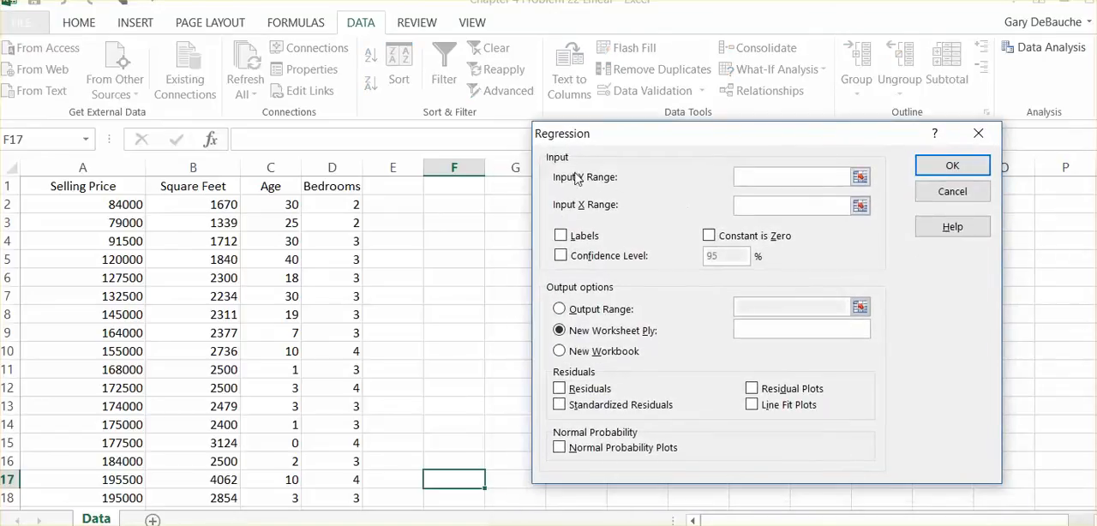
Run the regression with Y range $A$1:$A$18 (Selling Price), X range $B$1:$B$18 (Square Feet) and labels, output to a new worksheet
drag(97, 186, 98, 502)
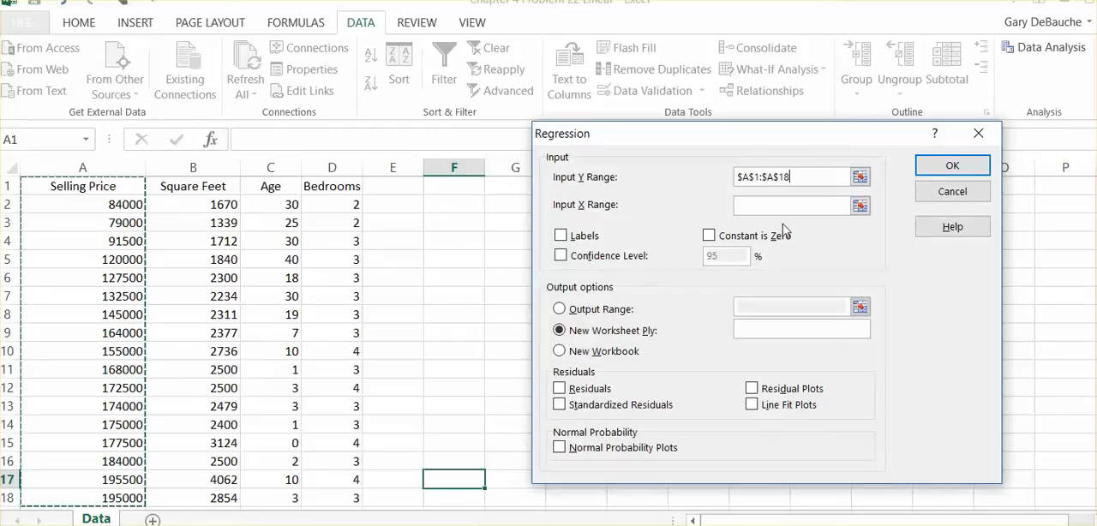
click(756, 208)
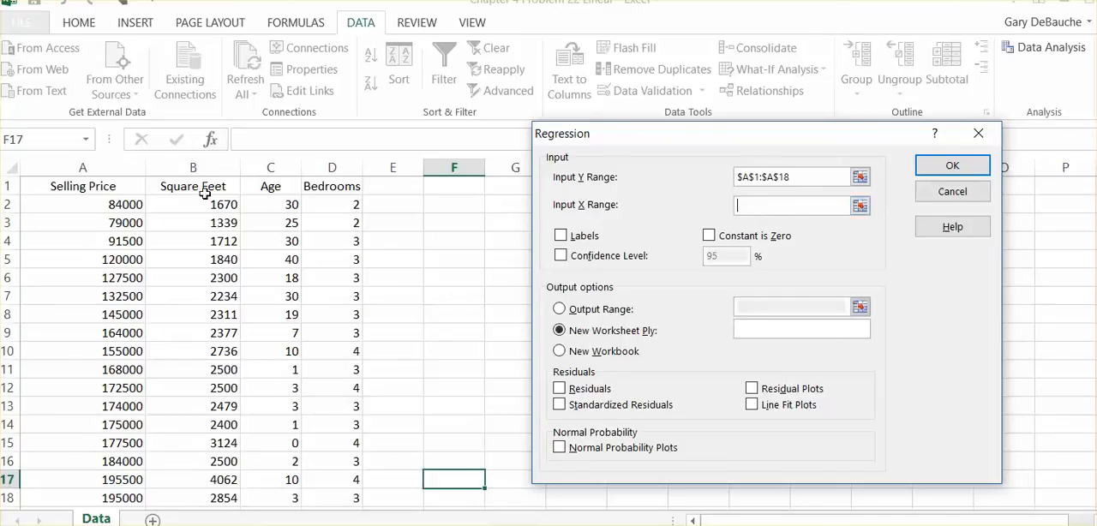
drag(199, 178, 225, 423)
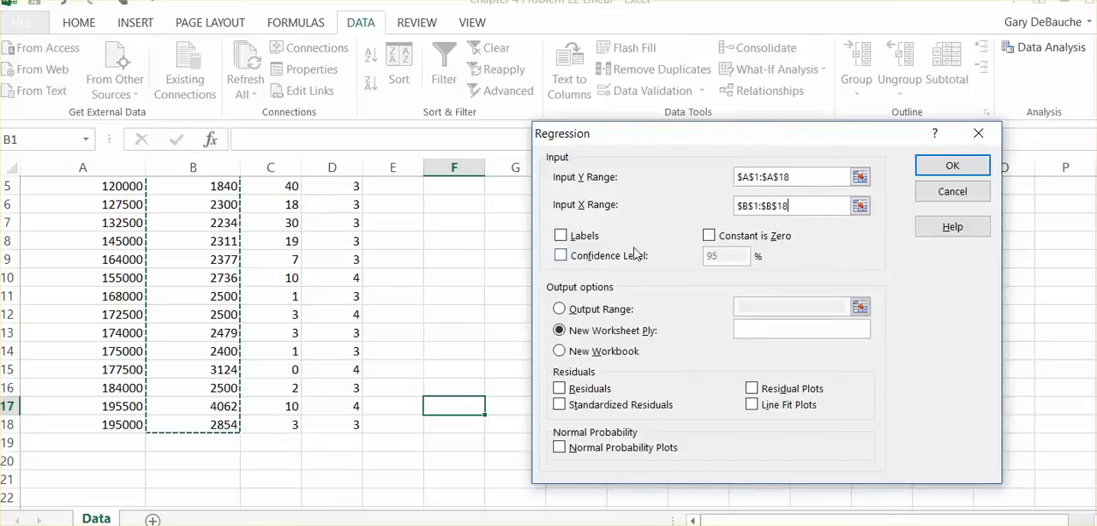
click(560, 236)
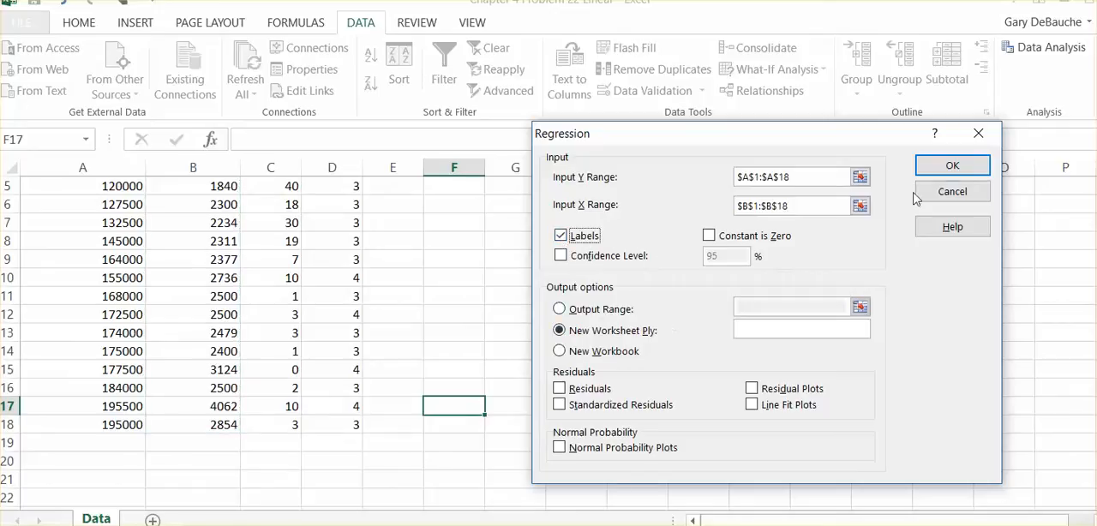
click(956, 166)
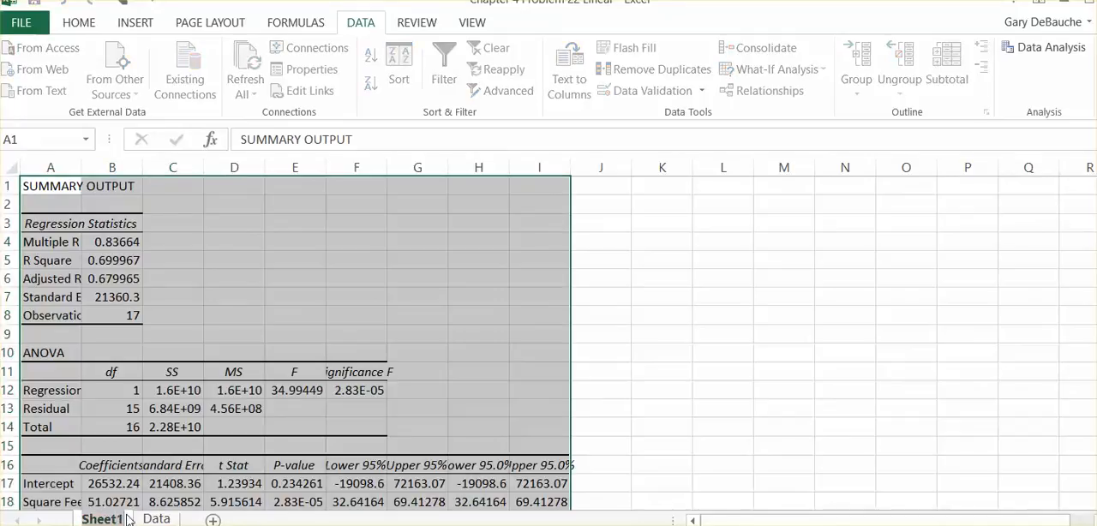
Rename the new regression output sheet for square feet as "Sq. Ft."
text(S)
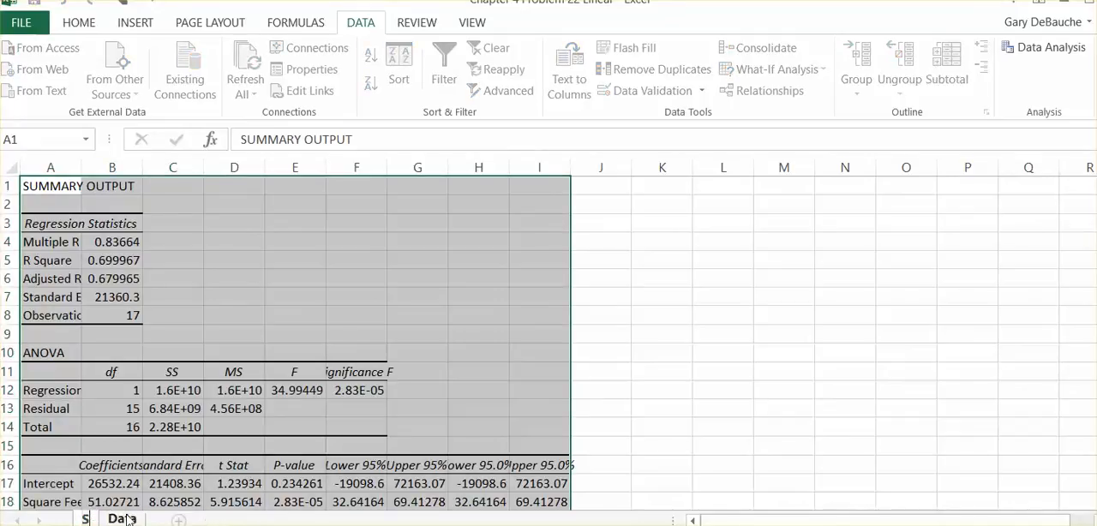
text(qu)
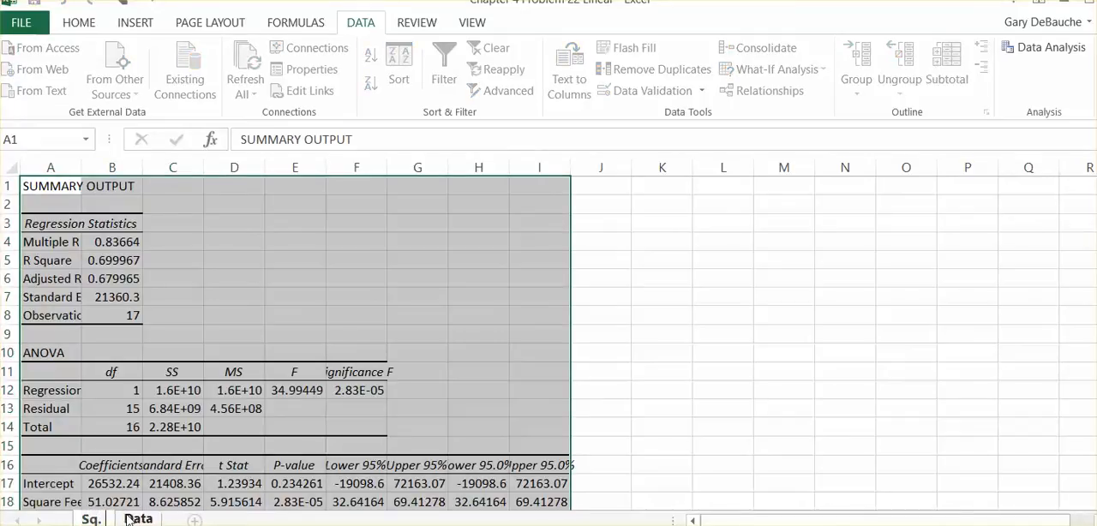
text( Ft.)
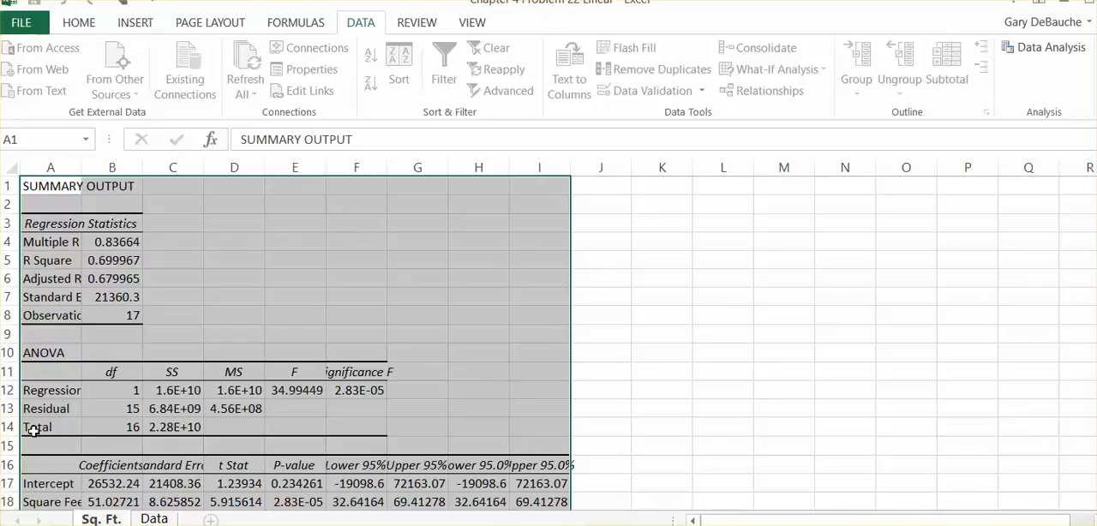
Run another regression on the Data sheet for Selling Price, replacing the X range with $C$1:$C$18 (Age)
click(155, 518)
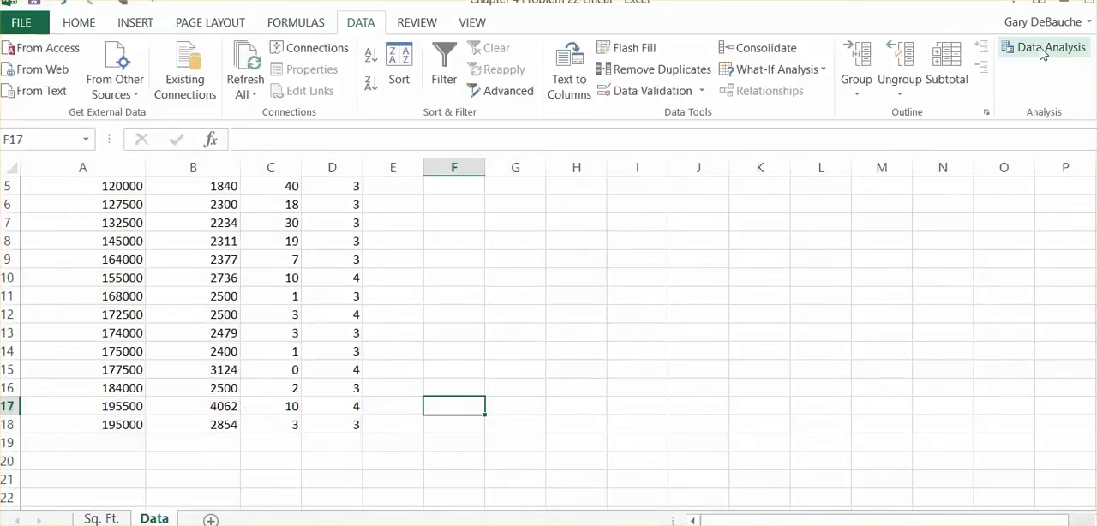
click(1042, 51)
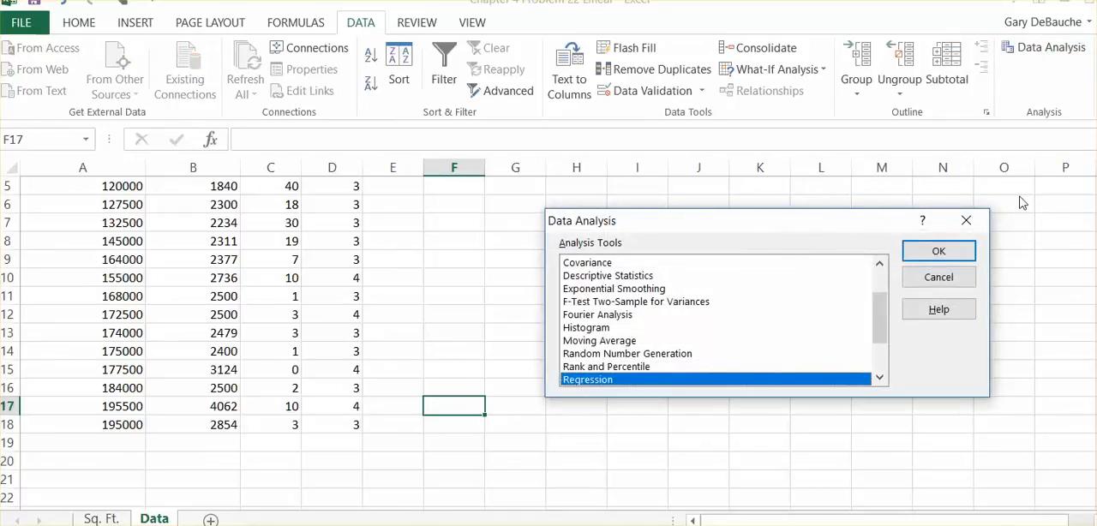
click(951, 257)
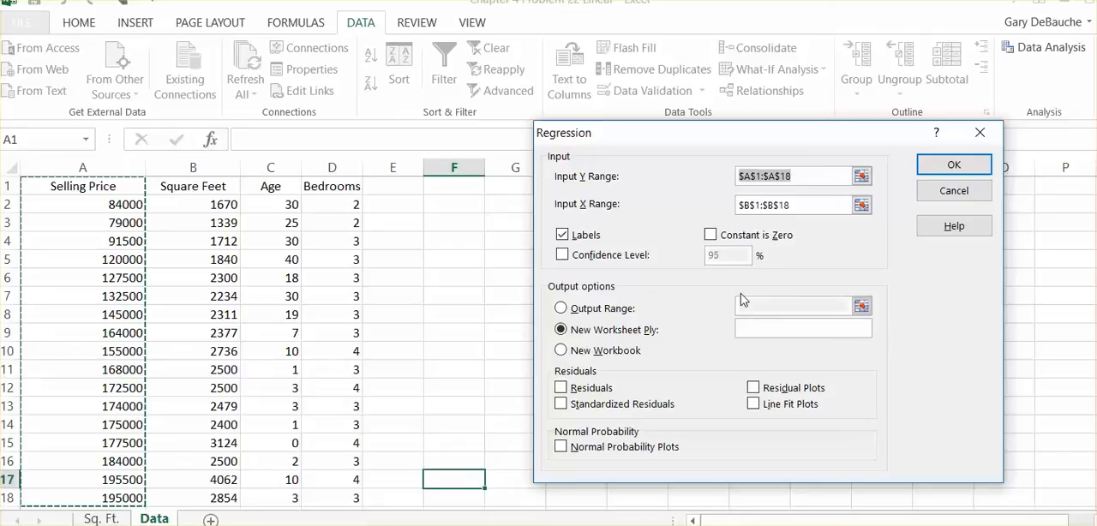
click(805, 206)
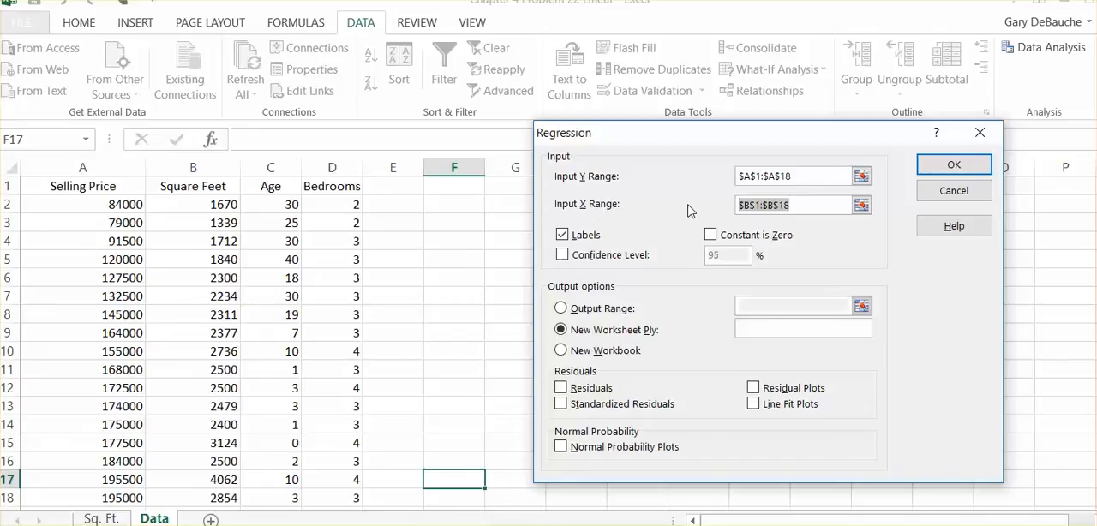
key(Delete)
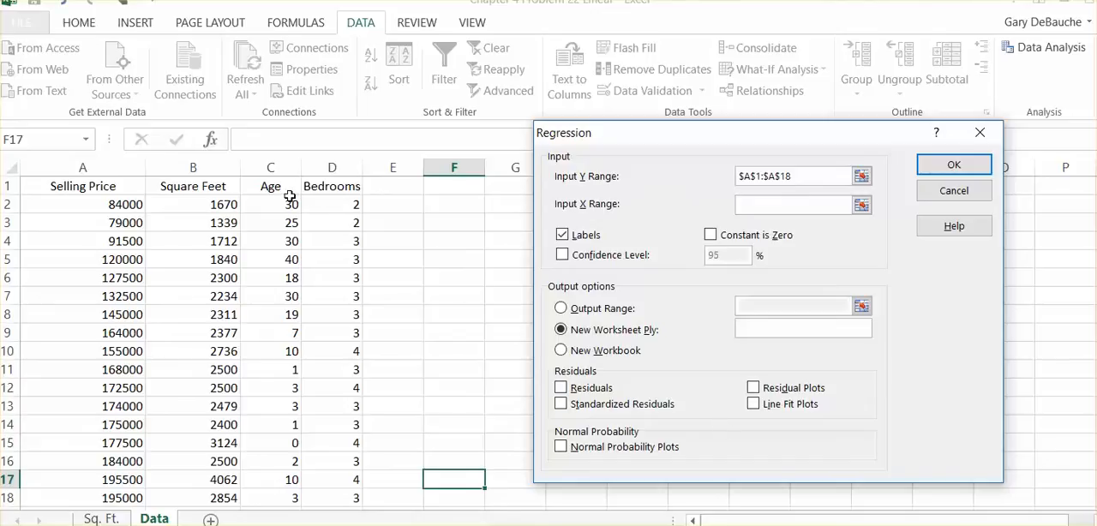
drag(270, 186, 266, 496)
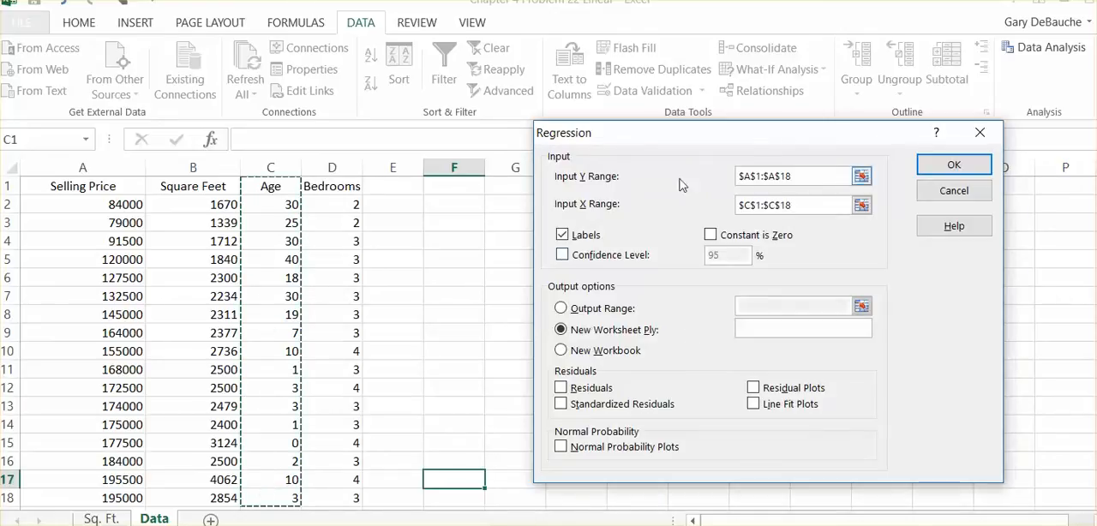
click(957, 164)
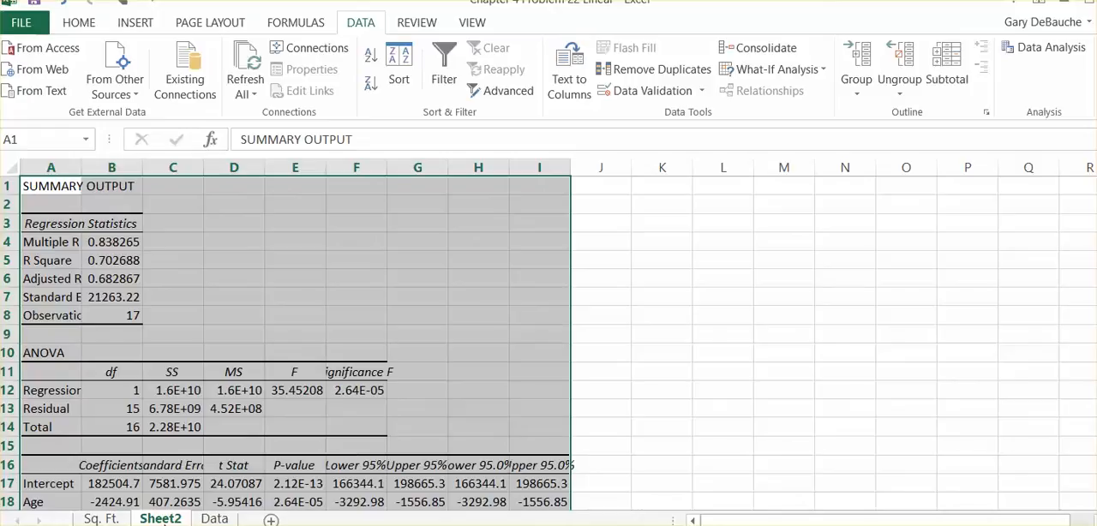
Rename the new regression output sheet as "Age" and clear the selection of the output table
double_click(171, 520)
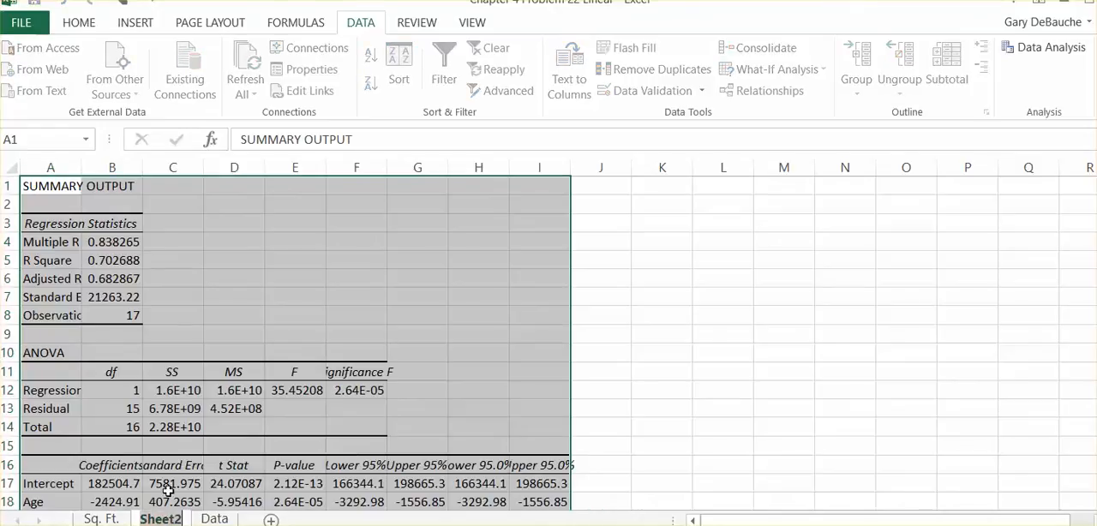
text(Age)
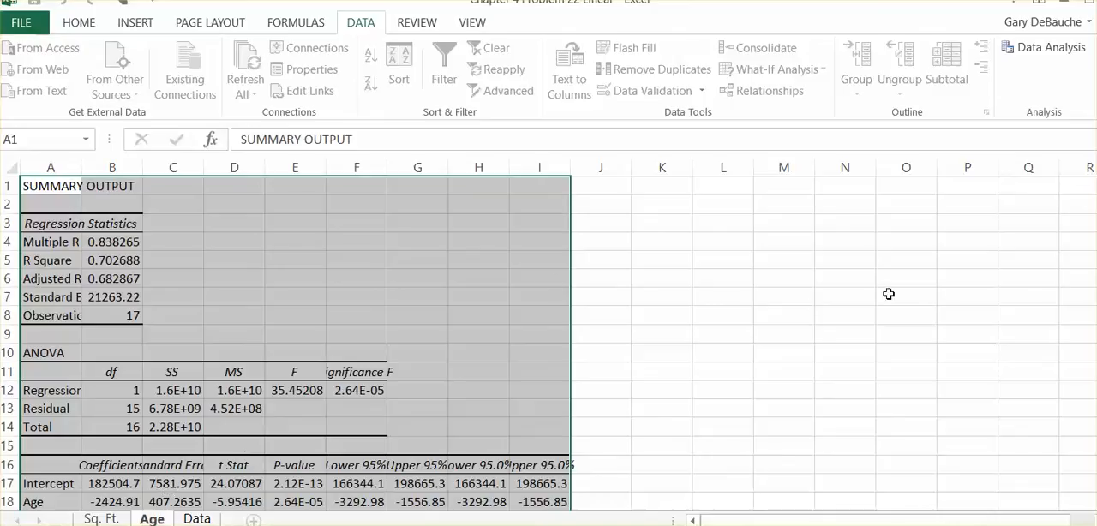
click(713, 328)
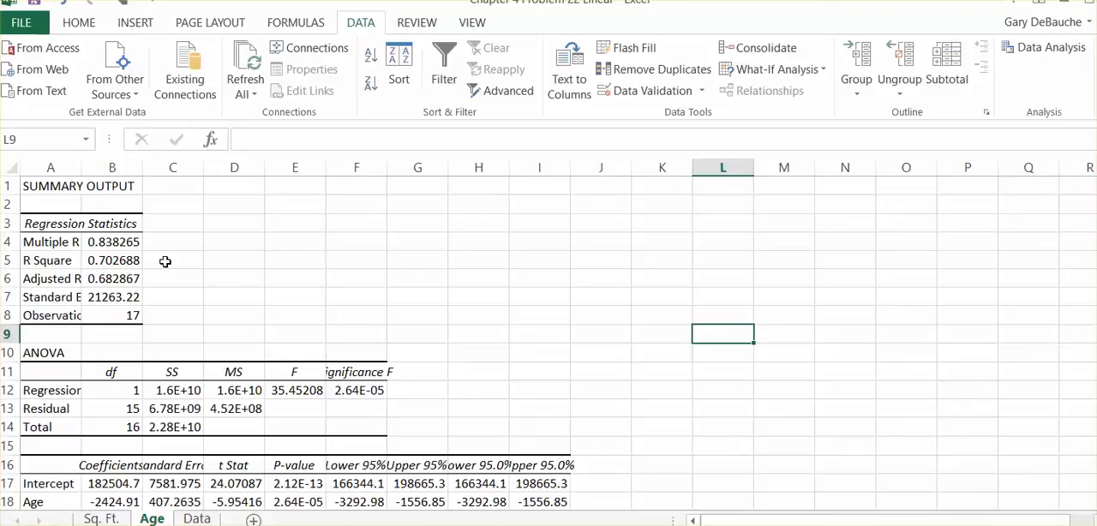
Run a third regression on the Data sheet for Selling Price, replacing the X range with $D$1:$D$18 (Bedrooms)
click(196, 519)
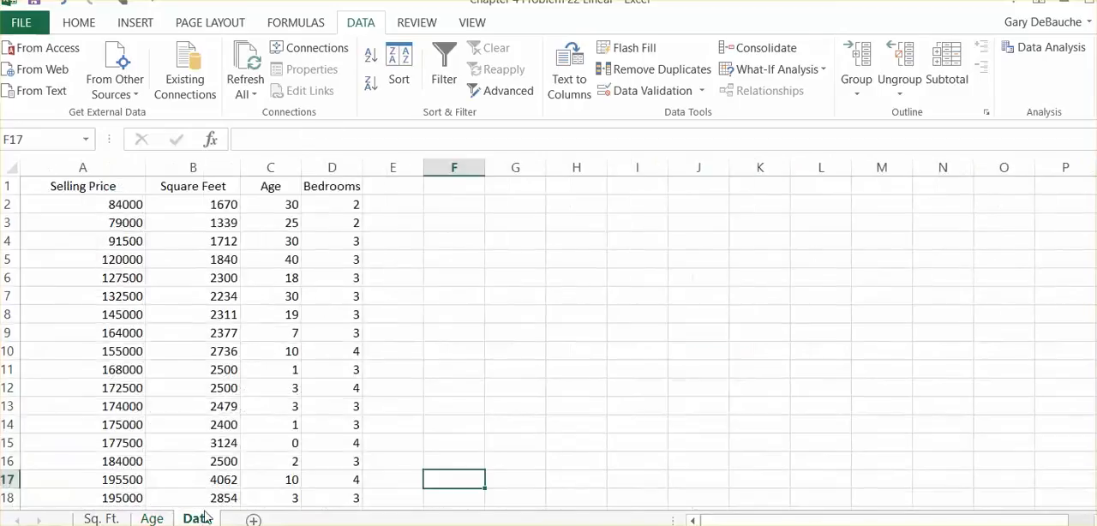
click(1041, 54)
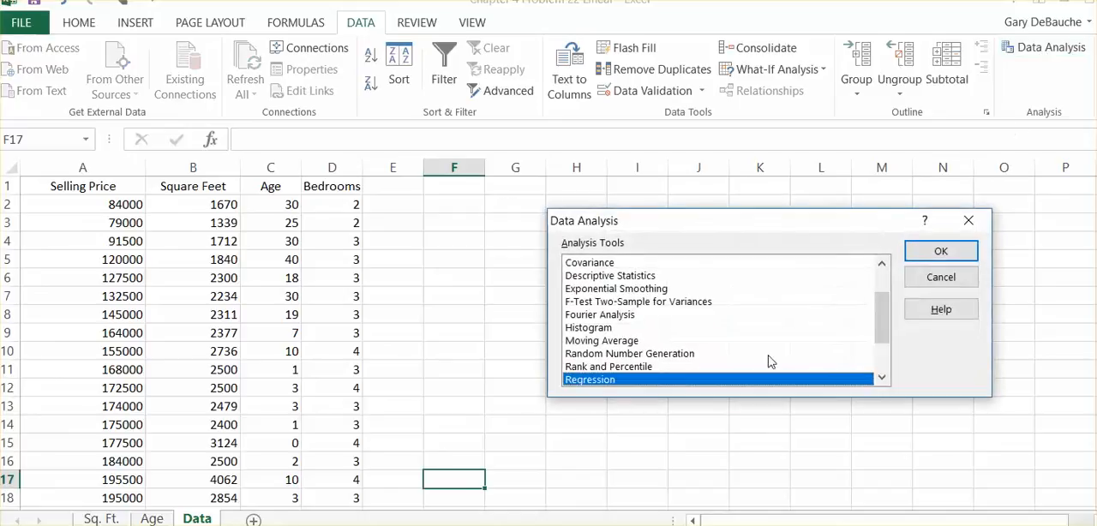
click(942, 251)
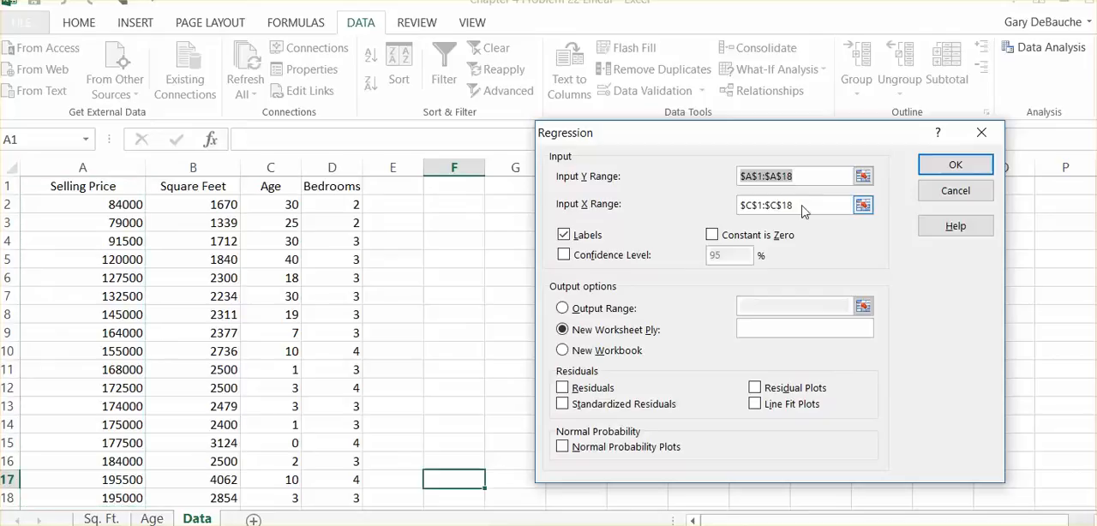
key(Tab)
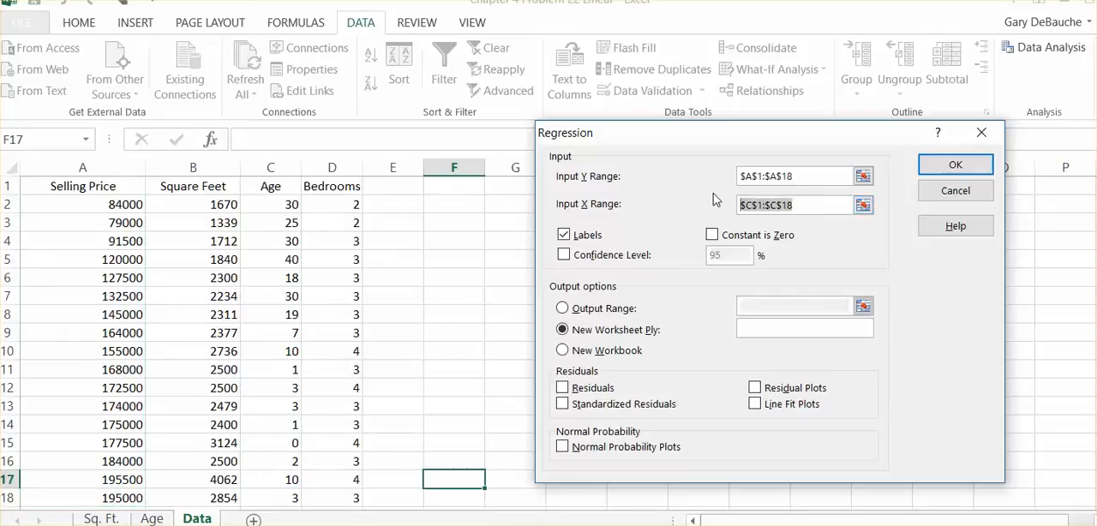
key(Delete)
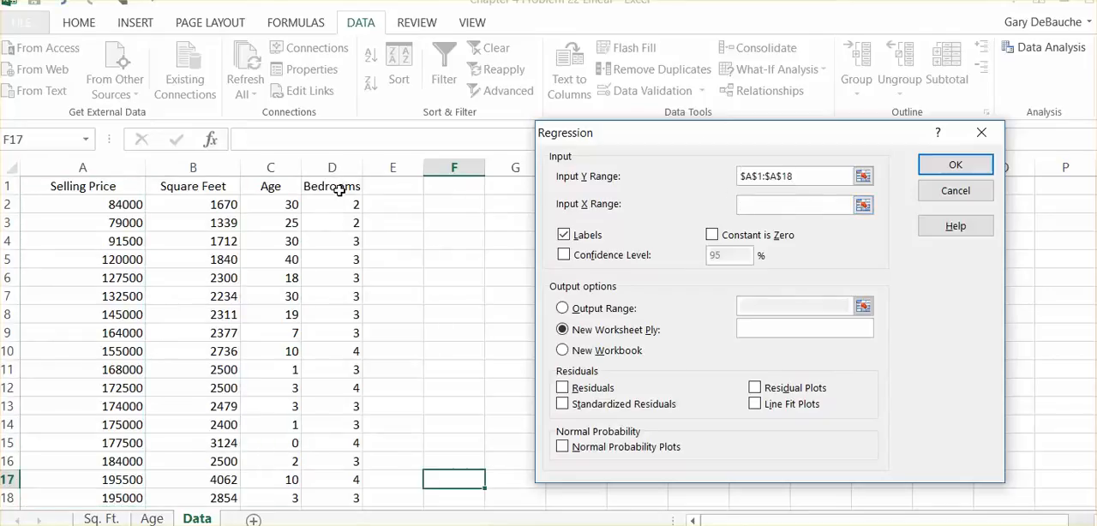
drag(340, 192, 341, 495)
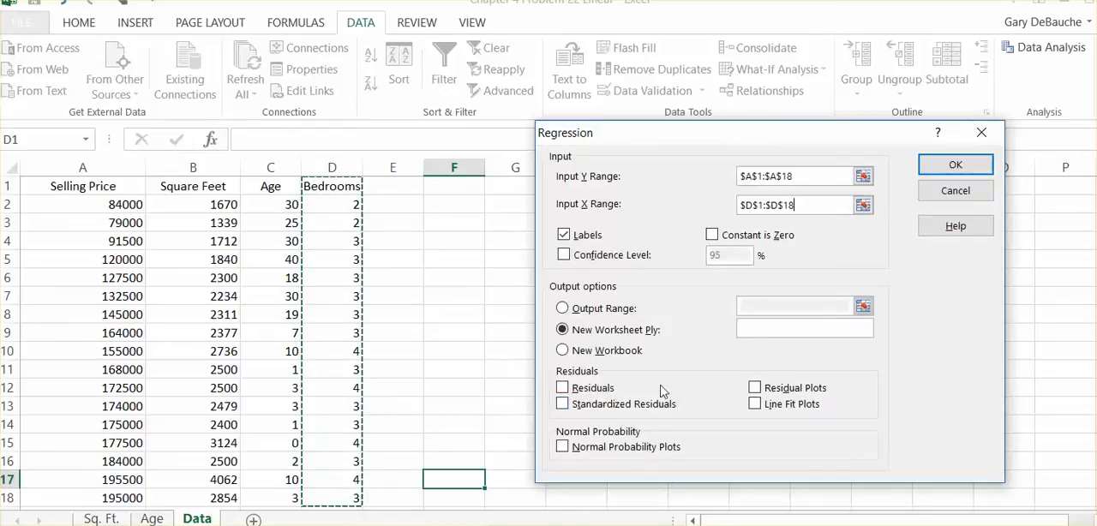
click(954, 168)
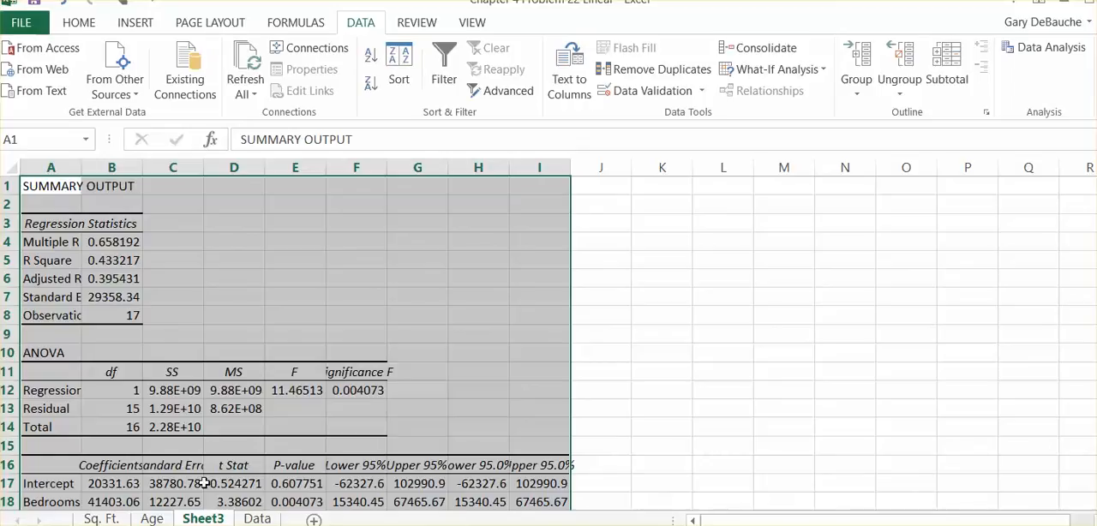
Rename the new regression output sheet as "Bedrooms" and clear the selection of the output table
double_click(219, 522)
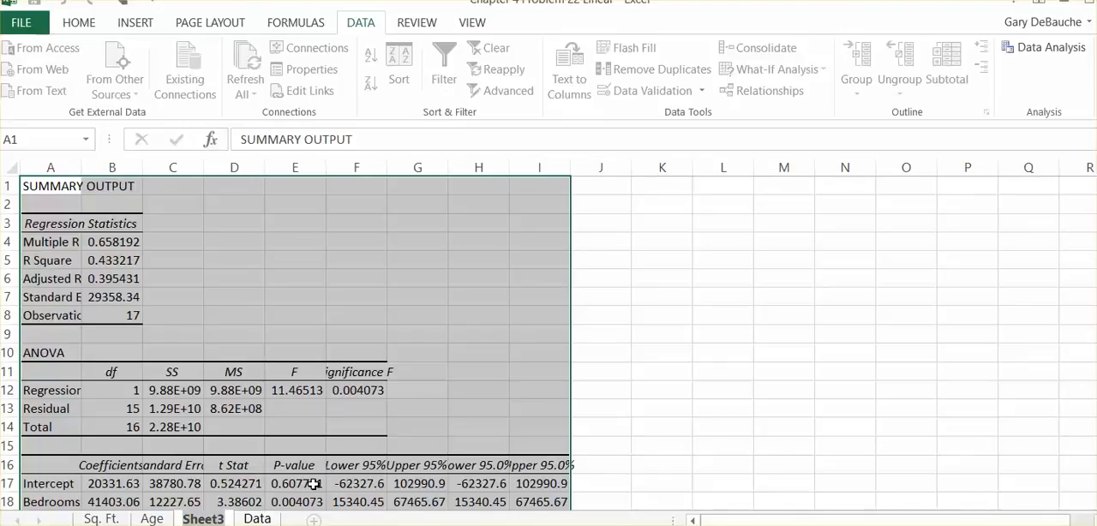
text(Be)
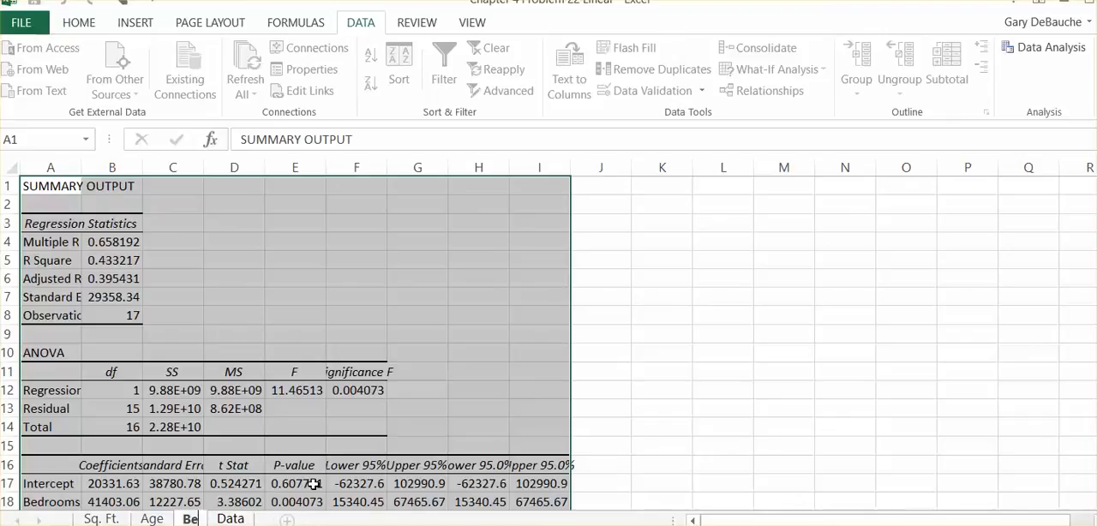
text(drooms)
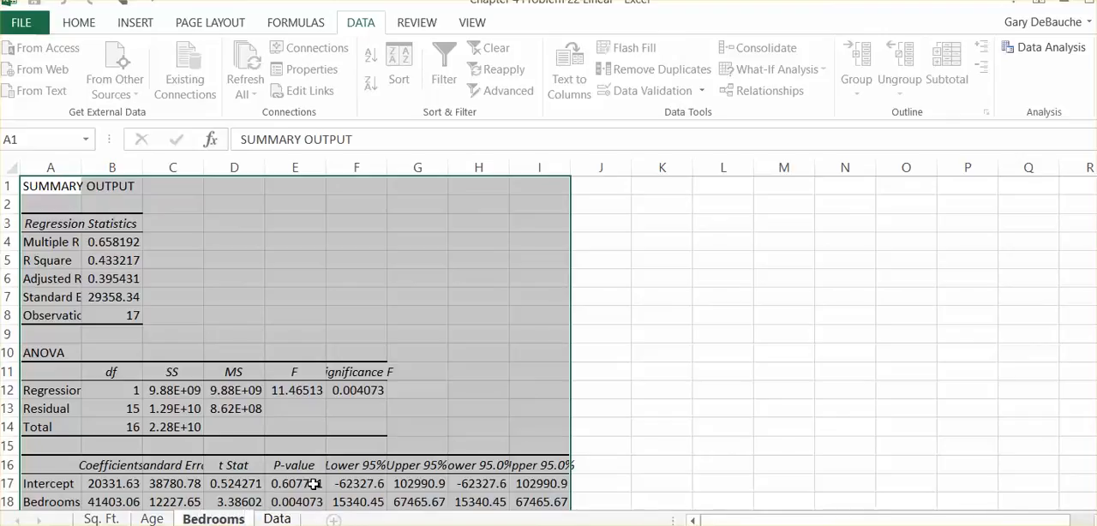
click(891, 261)
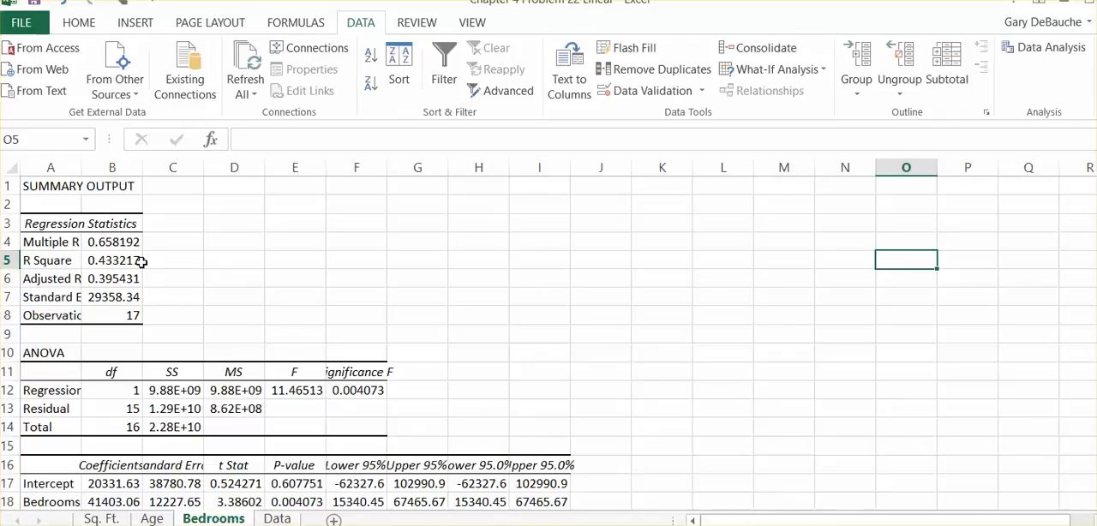
On the Sq. Ft. sheet, clear the selection of the output table and widen column A to show more of the row labels
click(288, 520)
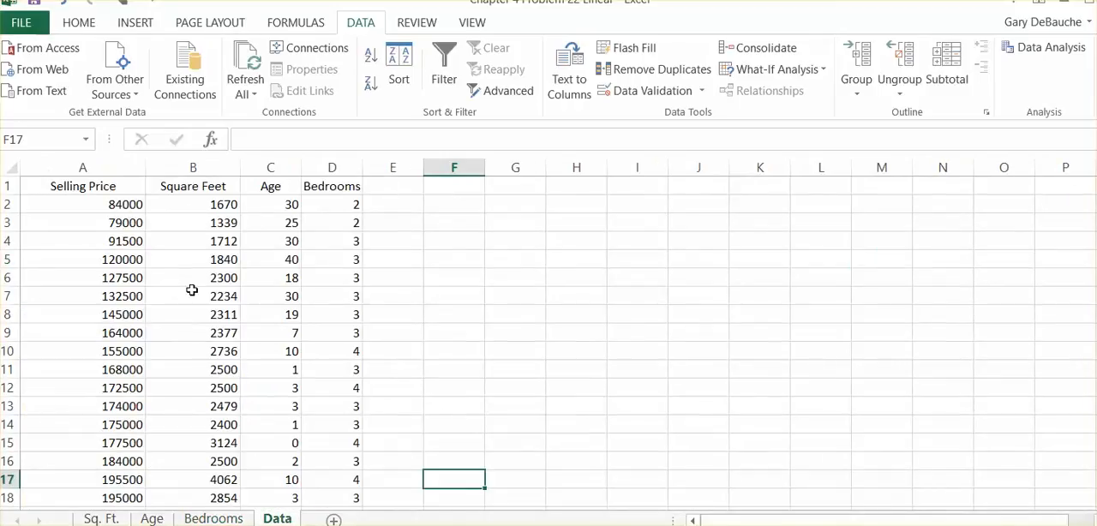
click(102, 519)
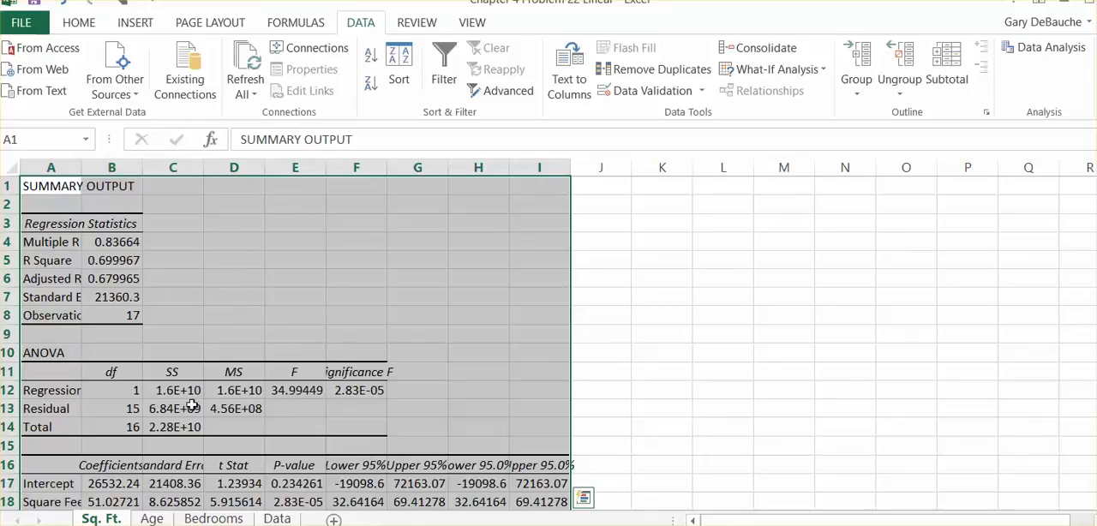
click(772, 320)
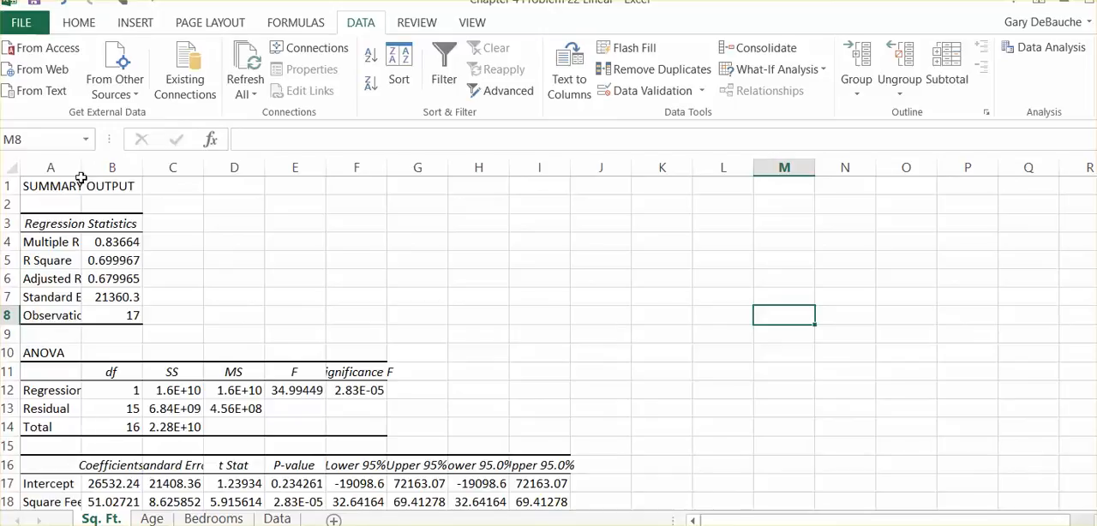
drag(81, 169, 100, 170)
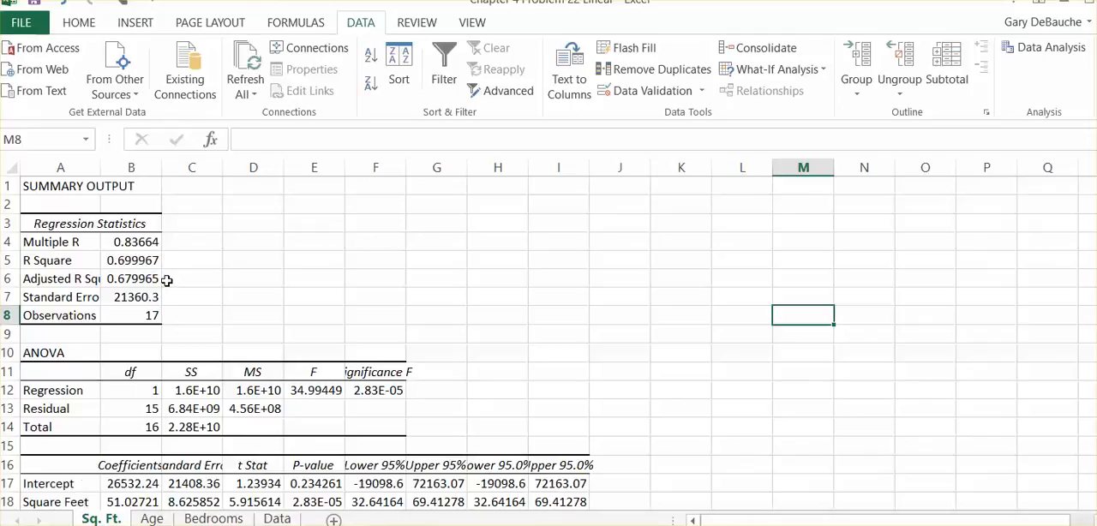
Compare the regression statistics, significance and coefficients across the Age, Bedrooms and Sq. Ft. output sheets
click(152, 519)
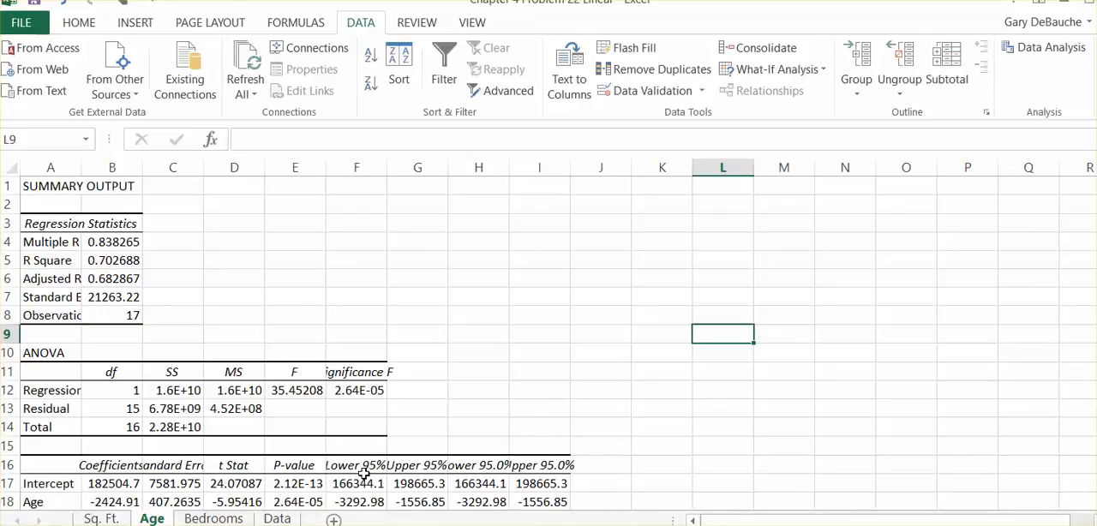
click(215, 519)
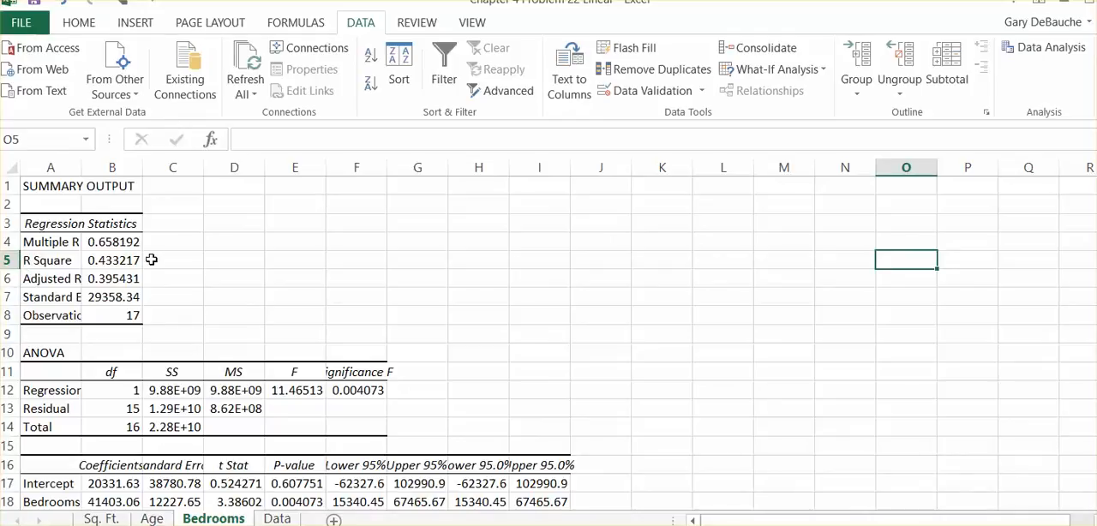
click(151, 519)
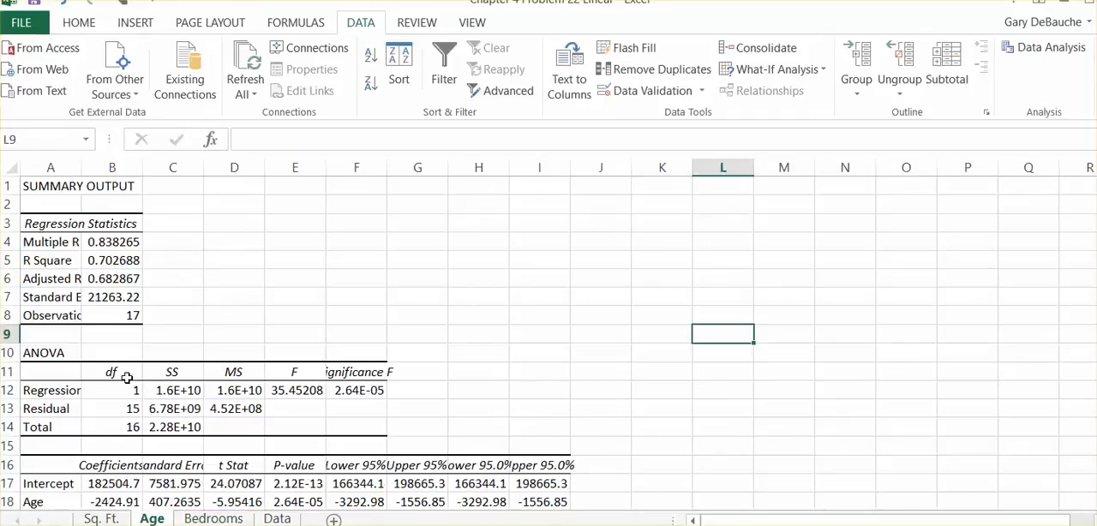
click(99, 519)
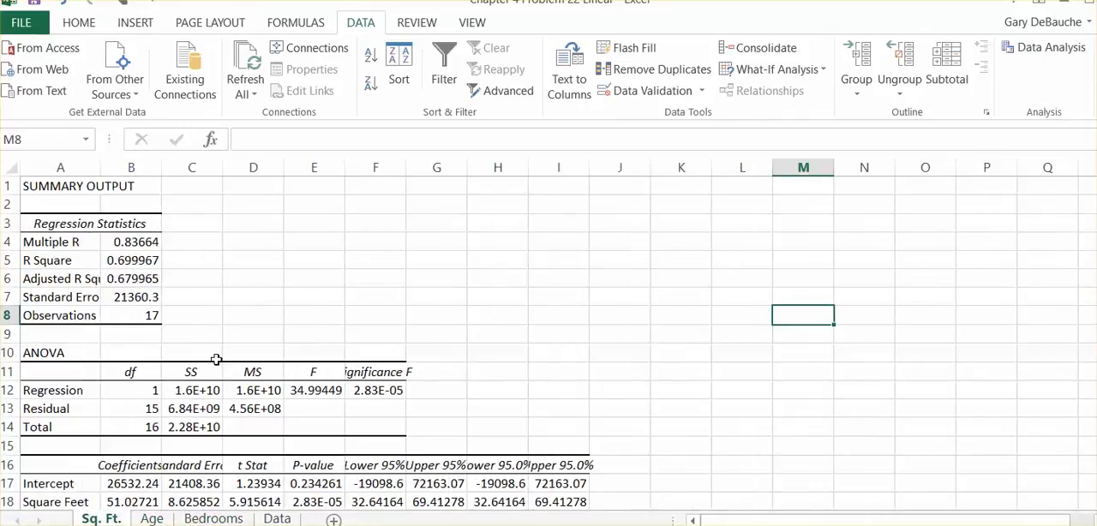
click(166, 519)
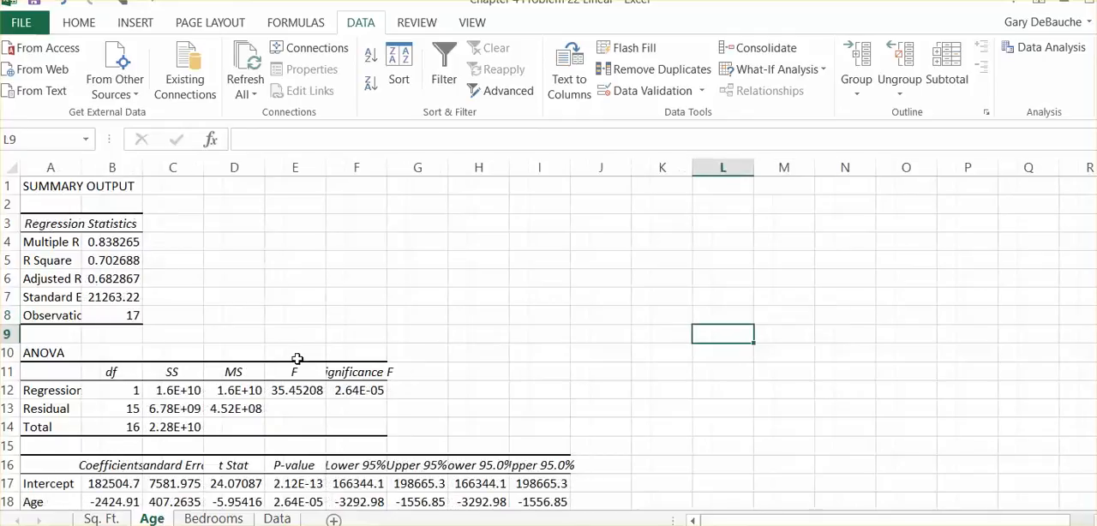